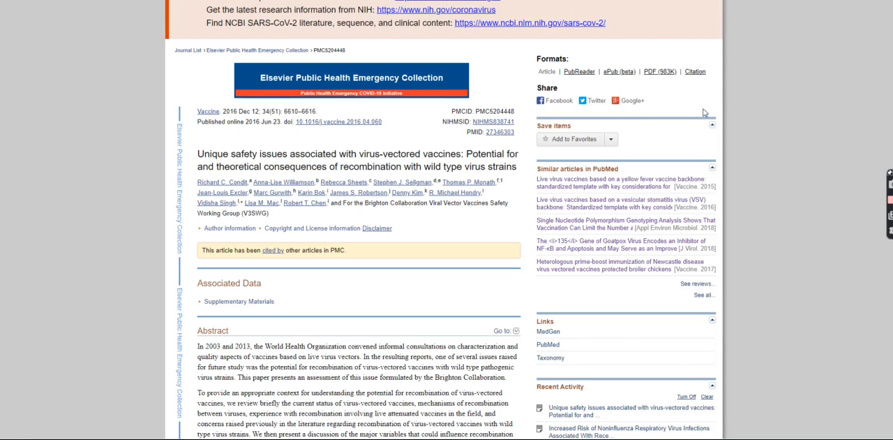
Examine the PMC article on virus-vectored vaccine safety and the PubMed abstract on Newcastle disease virus vectored vaccines.
scroll(447, 219, down, 7)
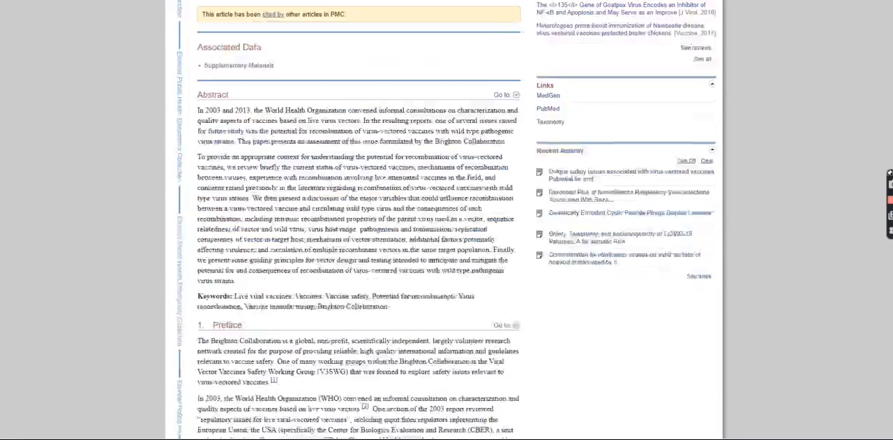
scroll(446, 220, up, 6)
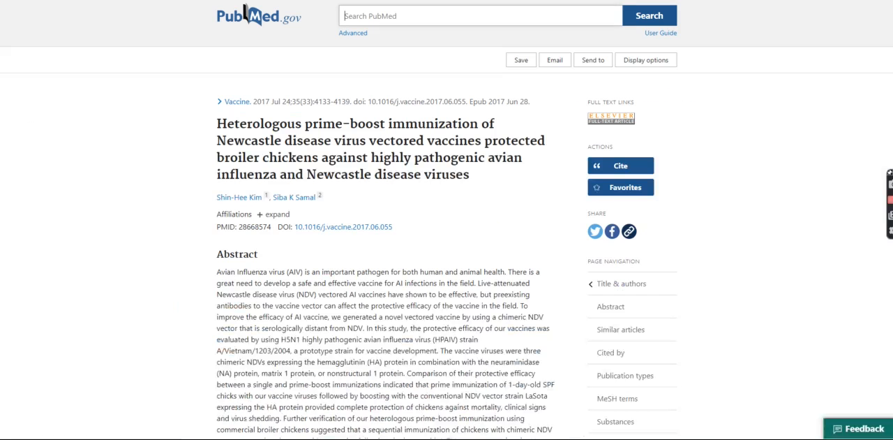
scroll(142, 261, down, 5)
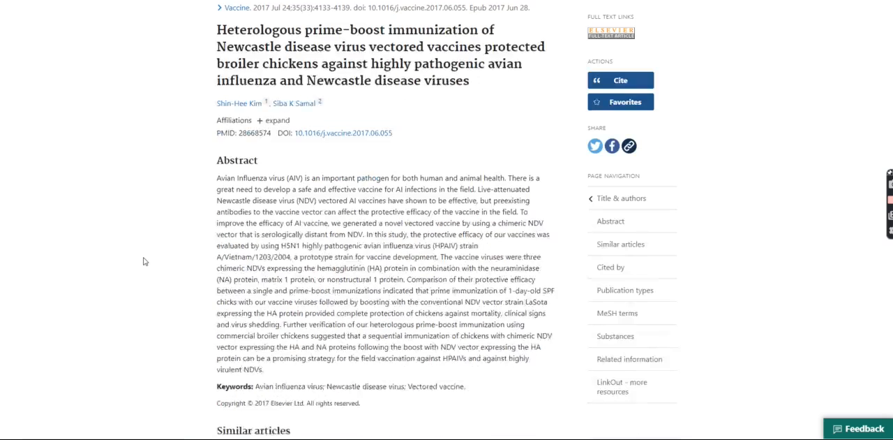
scroll(141, 261, up, 2)
scroll(142, 261, up, 1)
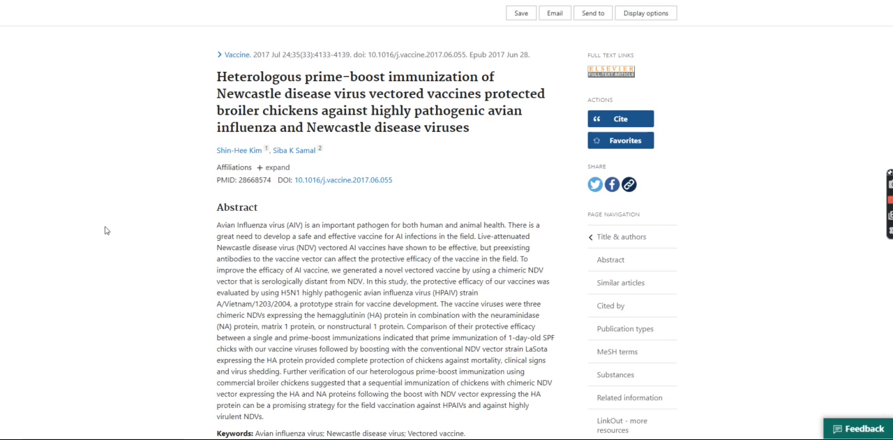
scroll(149, 202, down, 1)
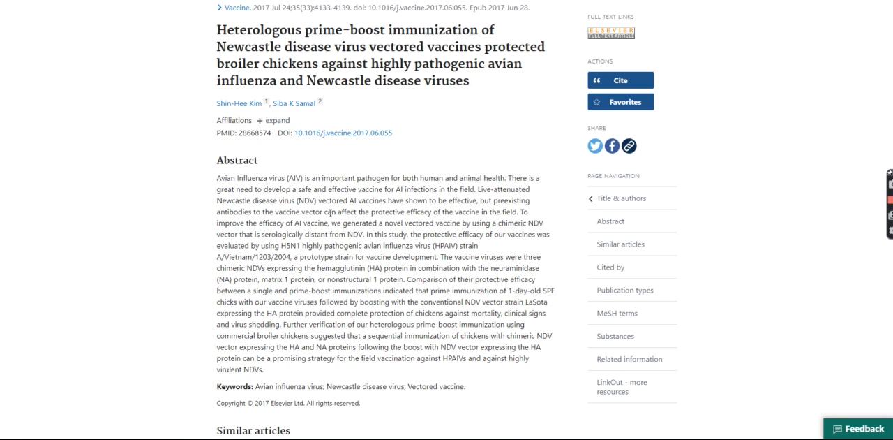
scroll(335, 211, up, 2)
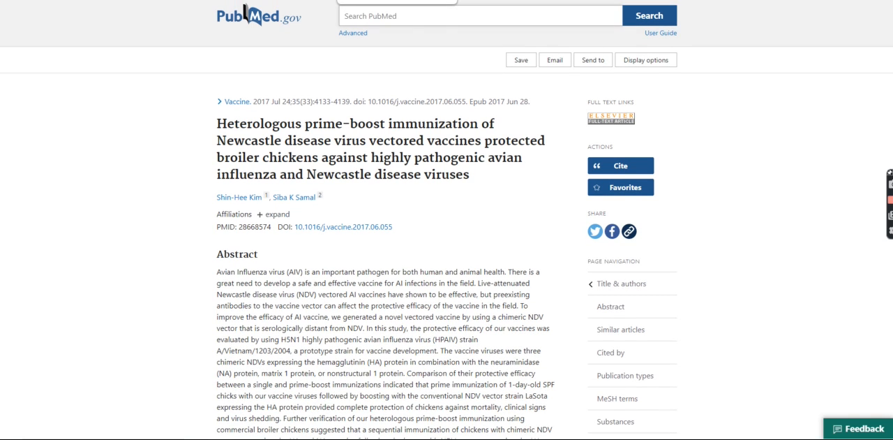
click(382, 0)
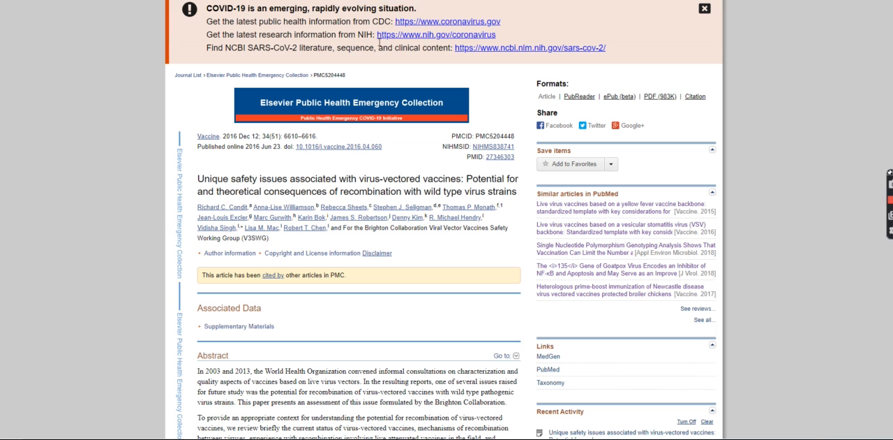
scroll(300, 222, down, 2)
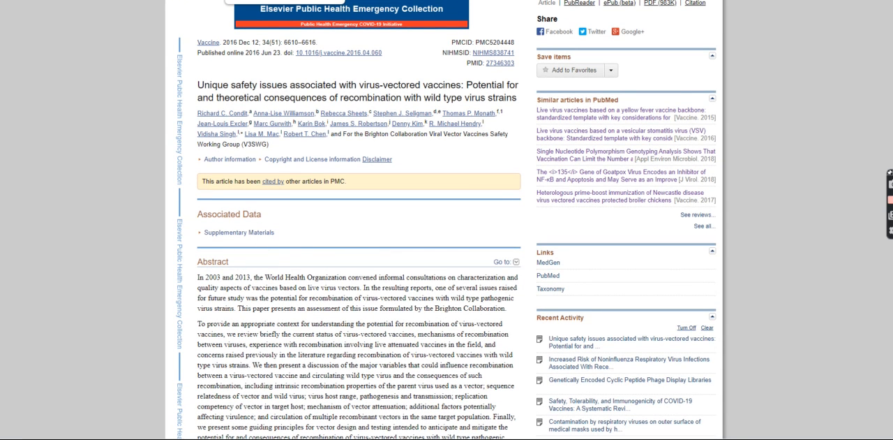
Switch to the World Freedom Alliance Edit Reference form and review its Title and Body fields.
click(282, 1)
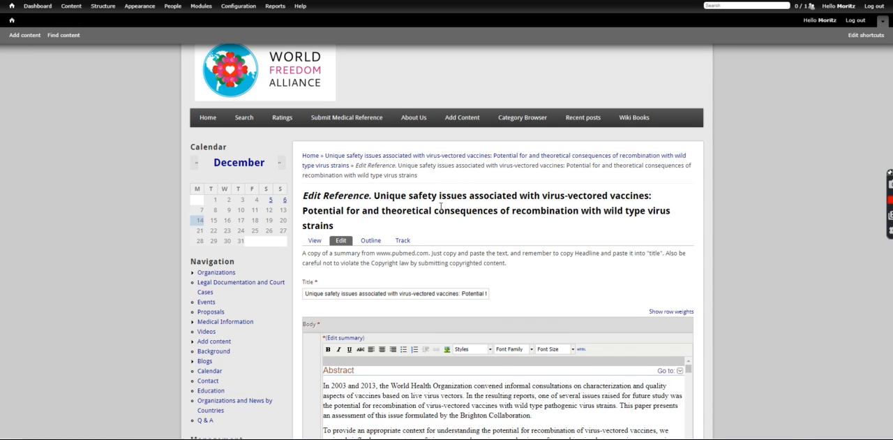
scroll(440, 207, down, 1)
scroll(125, 227, down, 1)
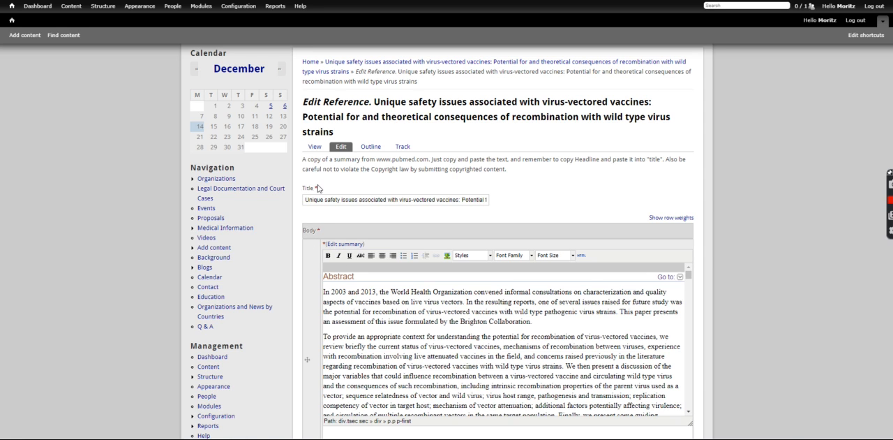
drag(314, 189, 321, 190)
click(770, 226)
scroll(331, 187, down, 1)
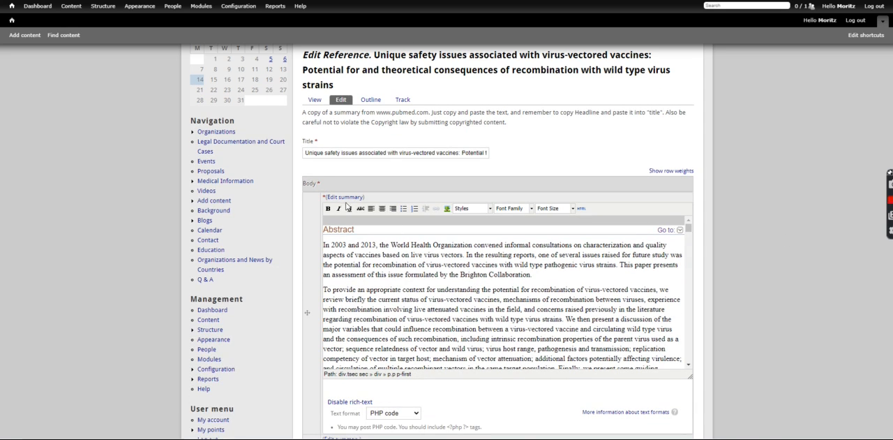
Copy the full headline of the PMC article on virus-vectored vaccines into the reference's Title field, replacing its content.
click(380, 1)
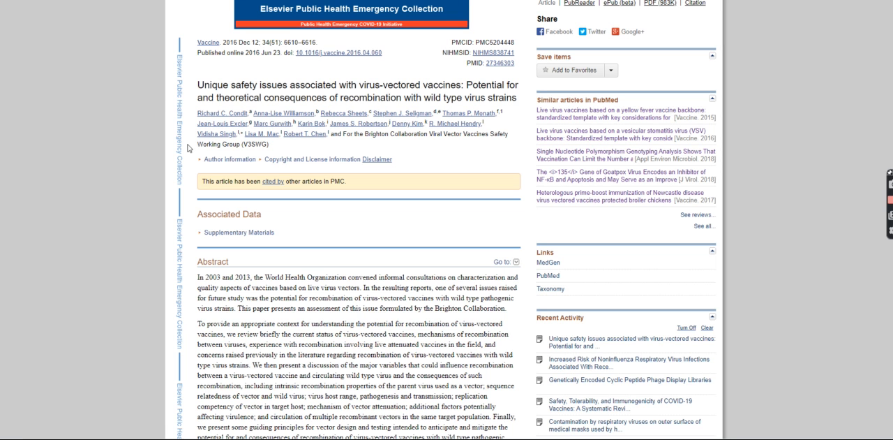
drag(198, 84, 520, 104)
key(ctrl+c)
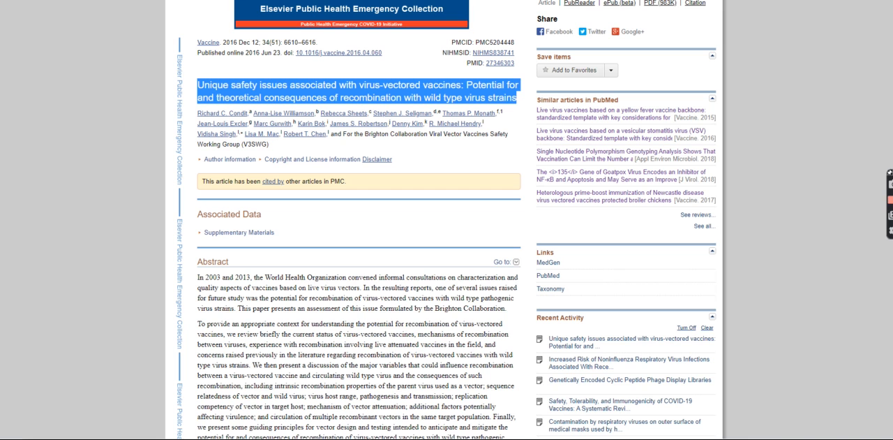
click(279, 1)
click(320, 153)
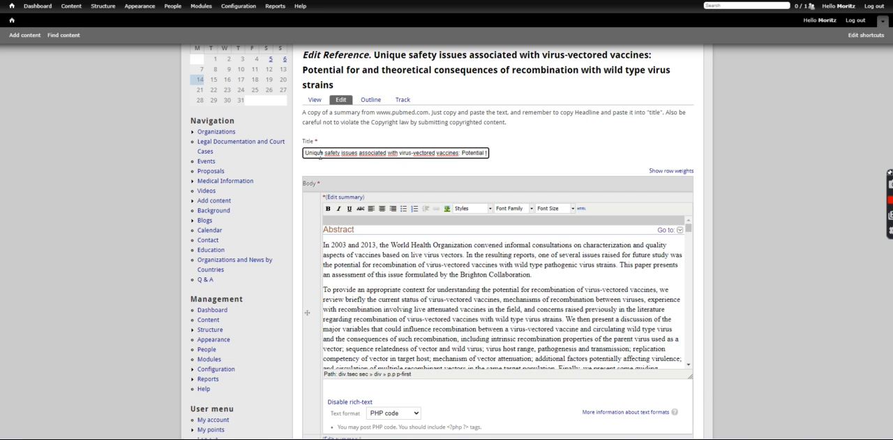
key(ctrl+a)
key(ctrl+v)
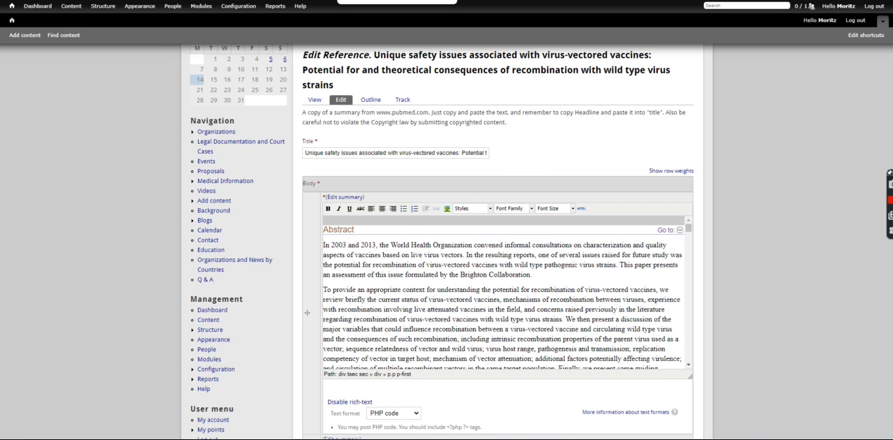
Select the PMC article's text from the Abstract heading through the end of reference 78.
click(363, 1)
scroll(230, 256, down, 2)
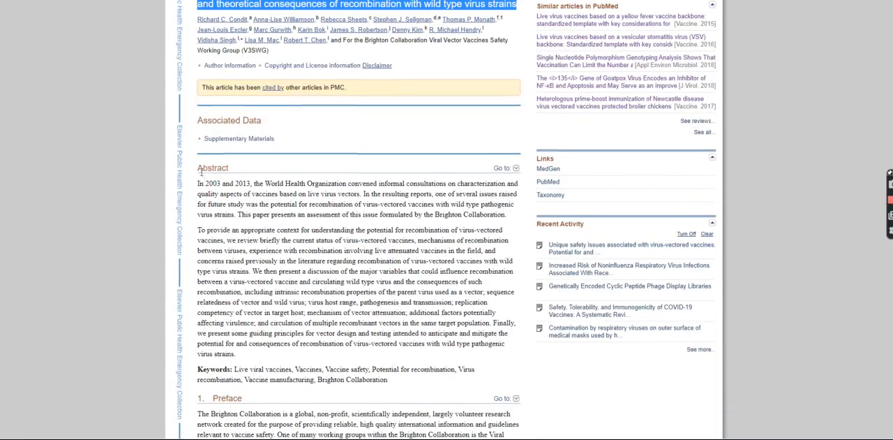
drag(199, 168, 205, 168)
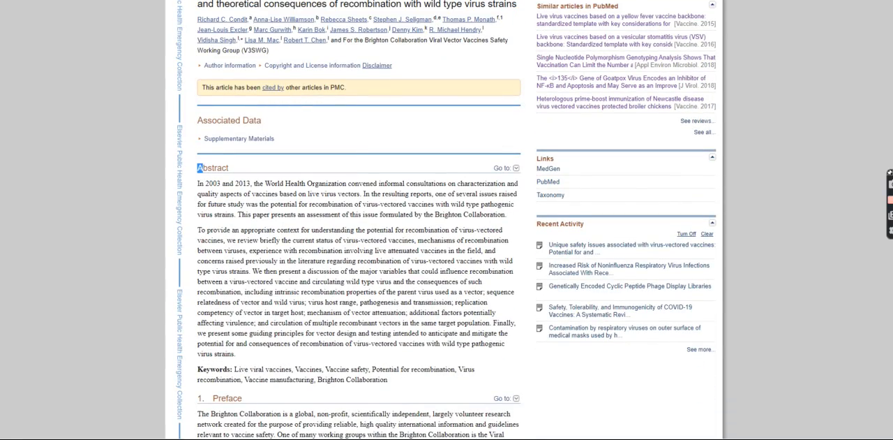
scroll(356, 220, down, 20)
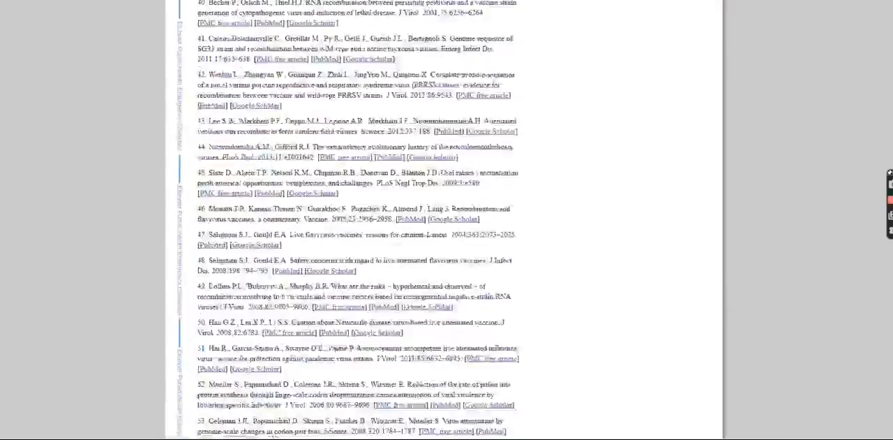
scroll(356, 220, down, 5)
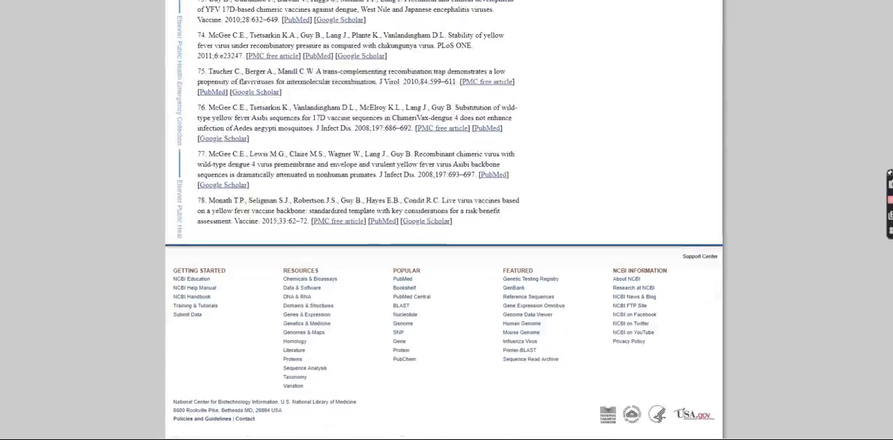
shift+click(459, 227)
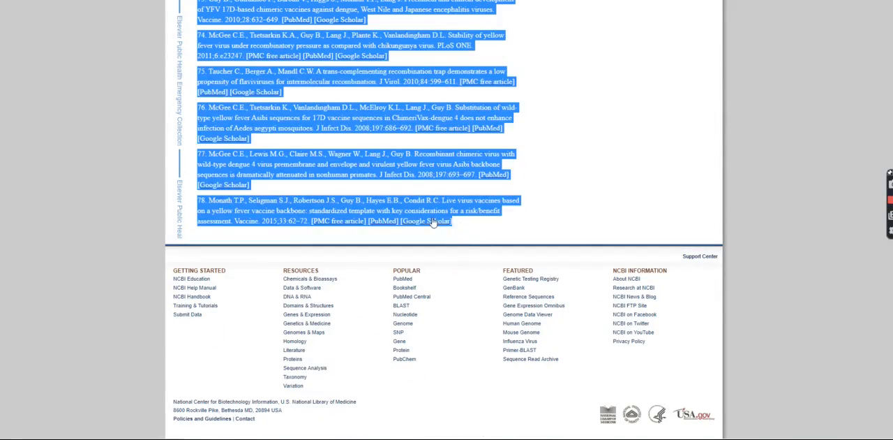
scroll(558, 259, up, 1)
drag(890, 412, 858, 31)
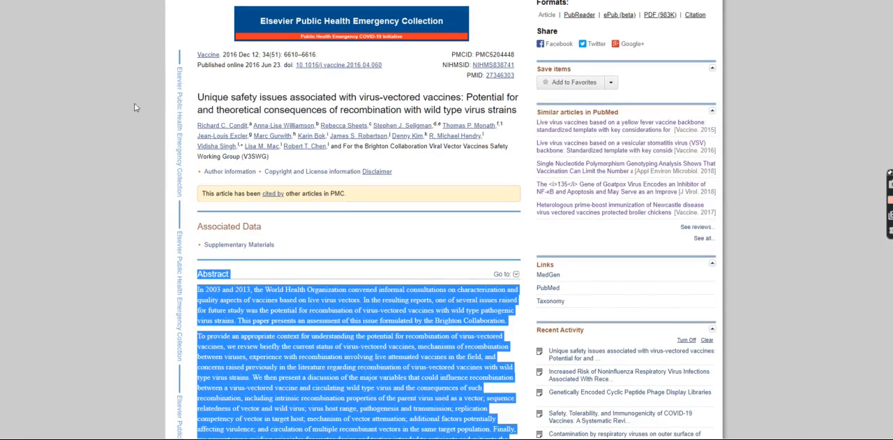
Return to the Edit Reference form and check the article text in the Body field.
key(ctrl+Tab)
click(374, 299)
scroll(444, 289, down, 3)
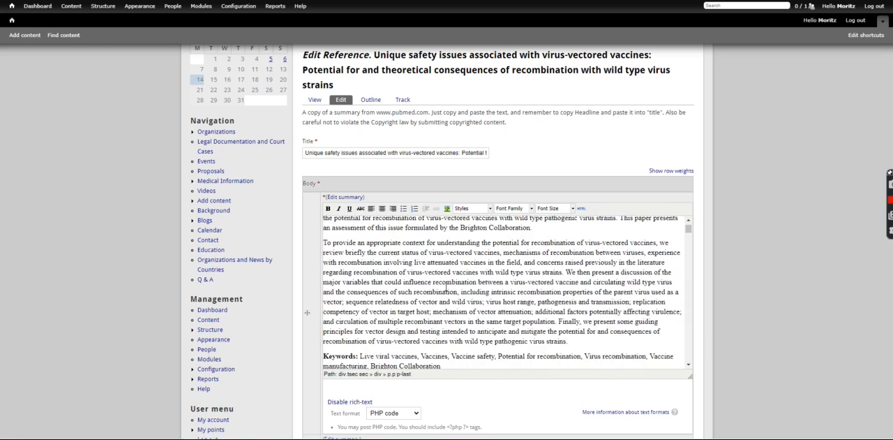
scroll(441, 283, up, 3)
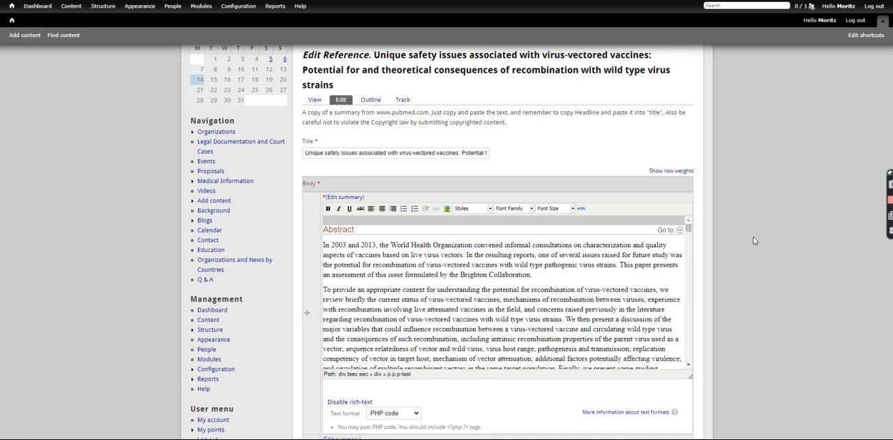
scroll(756, 241, down, 1)
scroll(754, 241, down, 1)
scroll(753, 240, down, 2)
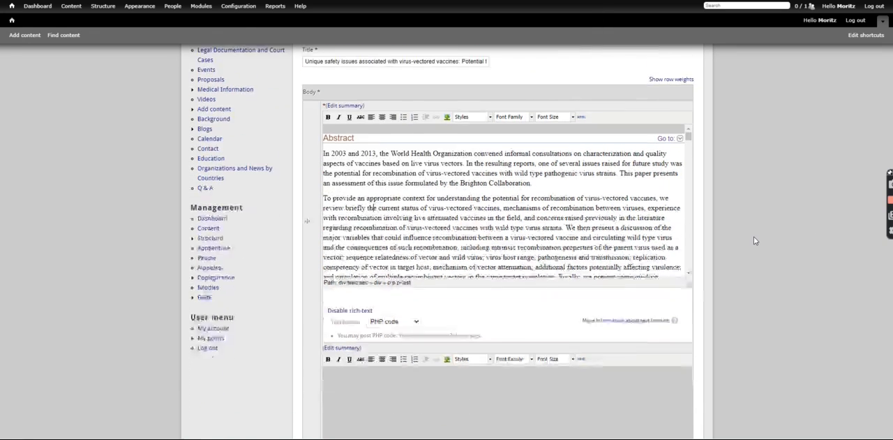
scroll(747, 209, up, 3)
scroll(388, 190, up, 3)
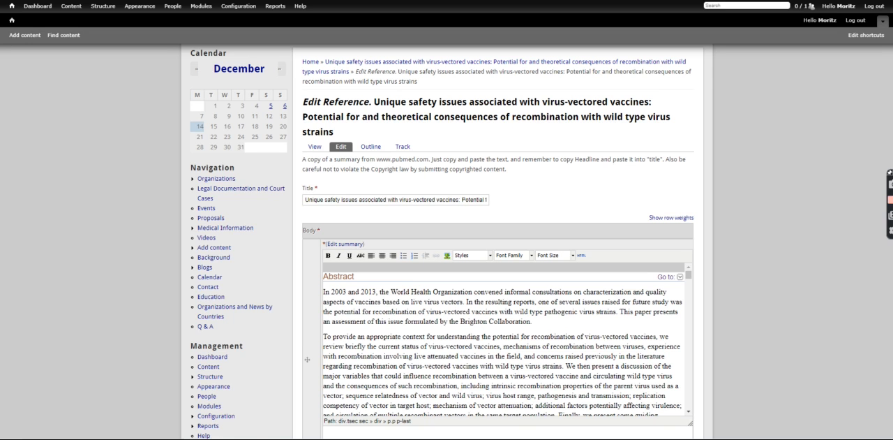
Review the reference's Disease(s), Therapeutic Substance(s) and Therapeutic intervention entries against the article text.
scroll(488, 279, down, 1)
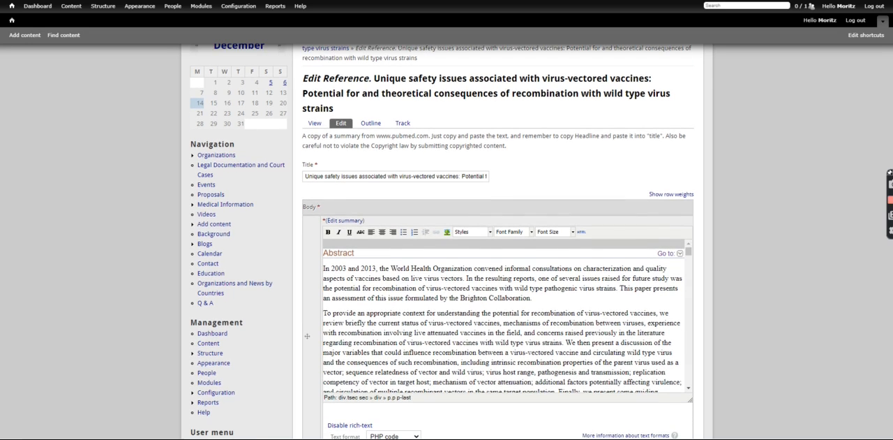
scroll(489, 279, down, 8)
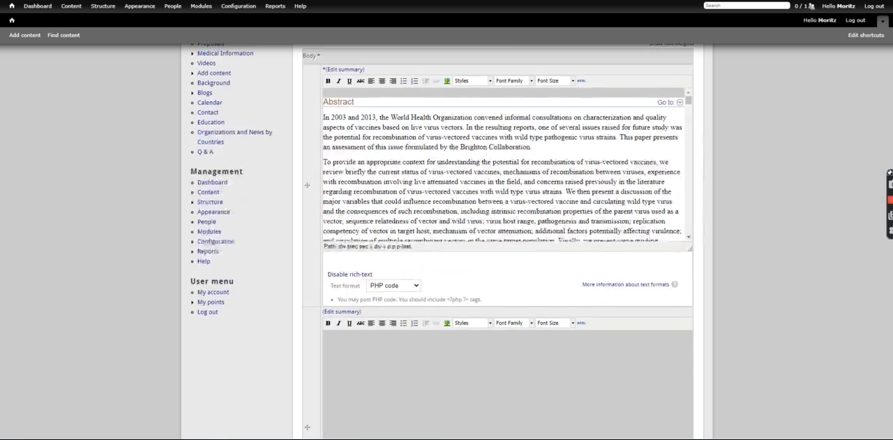
scroll(562, 176, down, 4)
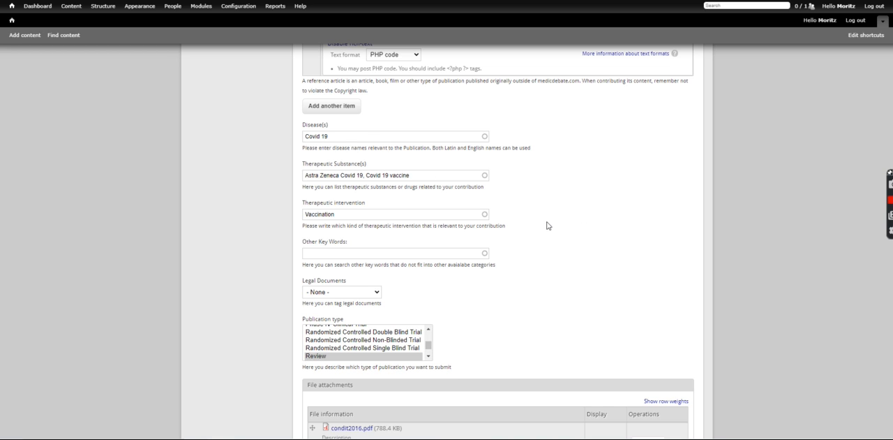
scroll(552, 228, up, 1)
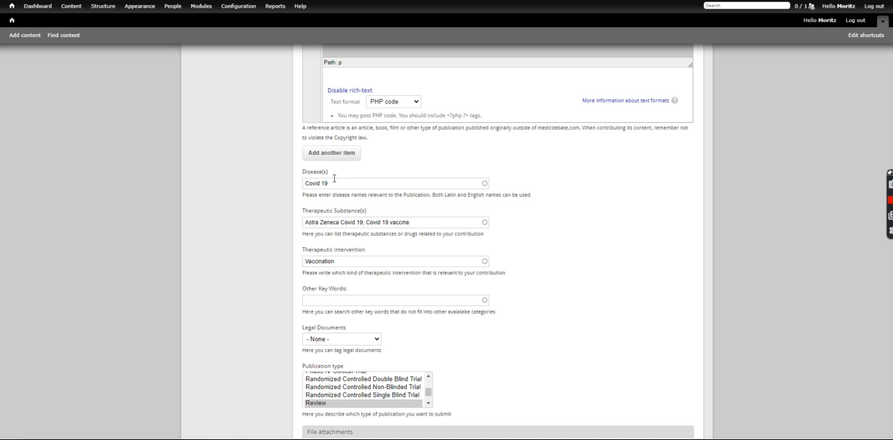
click(334, 180)
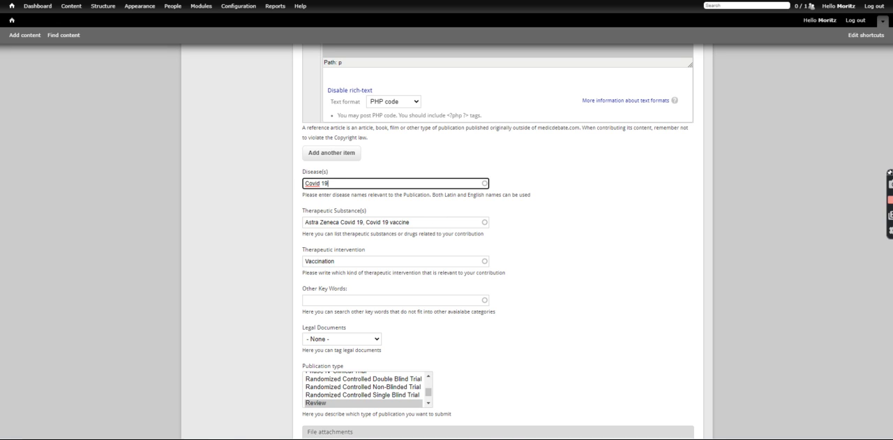
scroll(498, 244, up, 10)
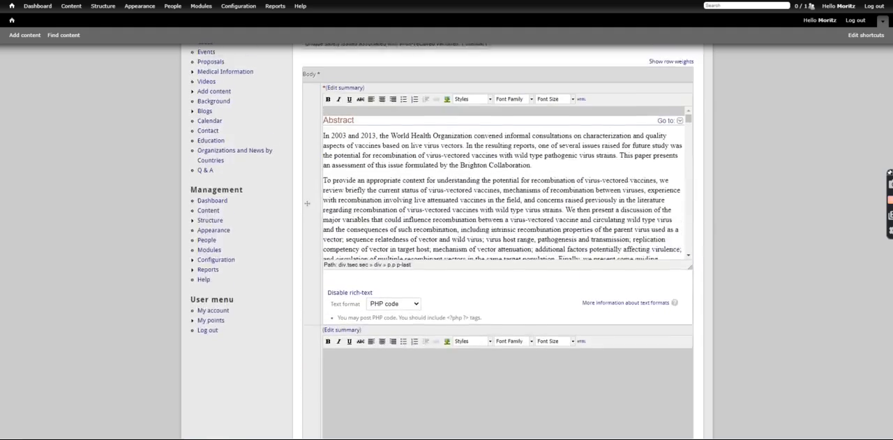
scroll(550, 306, down, 10)
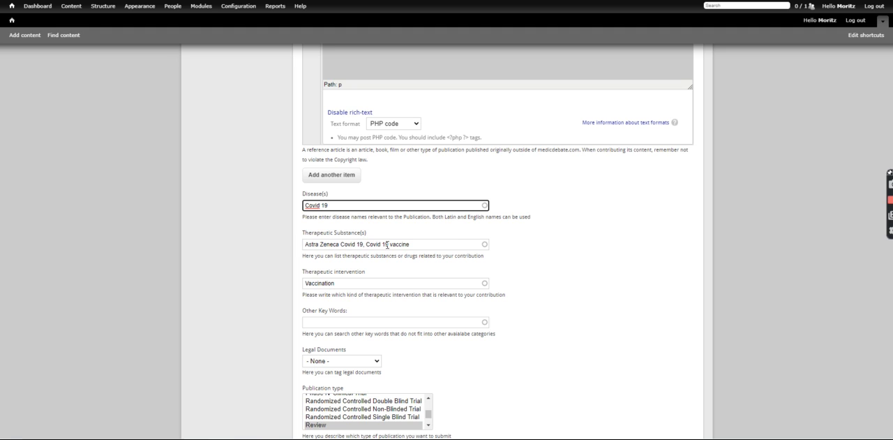
click(366, 245)
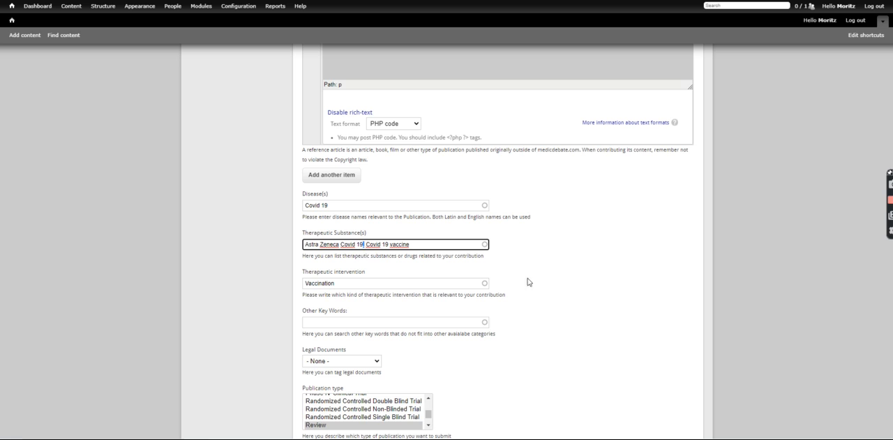
click(589, 298)
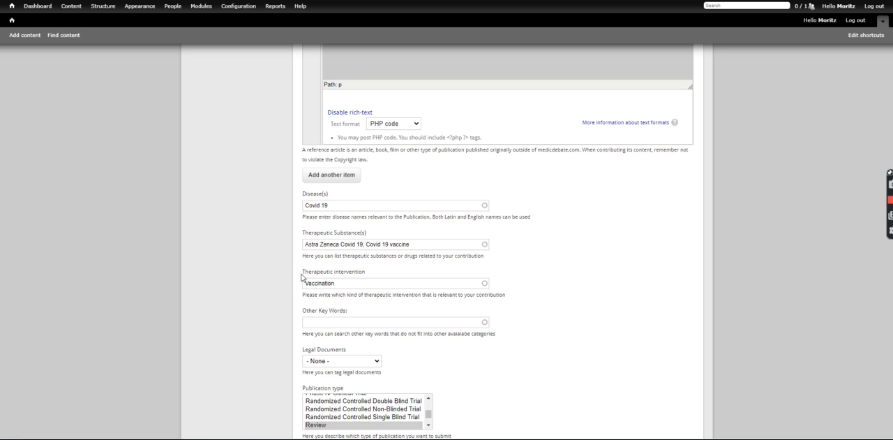
drag(349, 285, 301, 278)
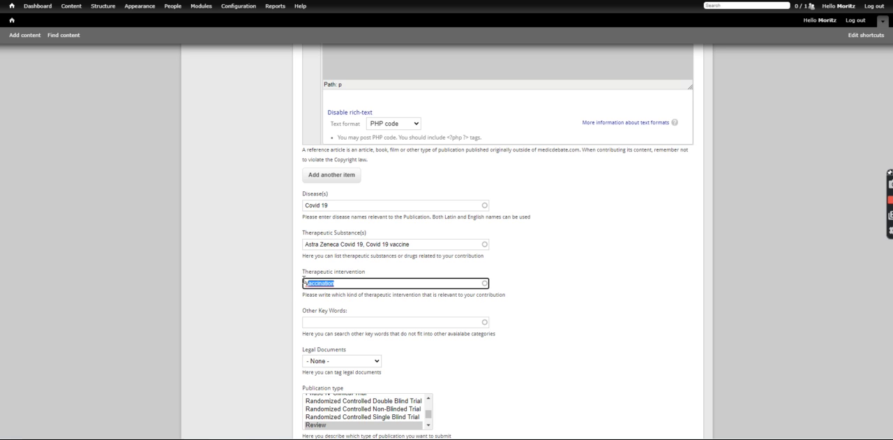
Re-enter the Therapeutic intervention by looking up "Vacc" and choosing the suggested term Vaccination.
key(BackSpace)
text(Vacc)
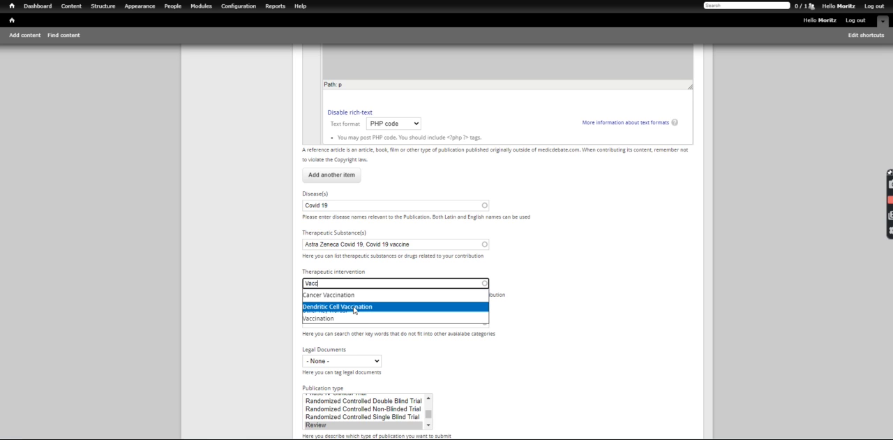
click(317, 319)
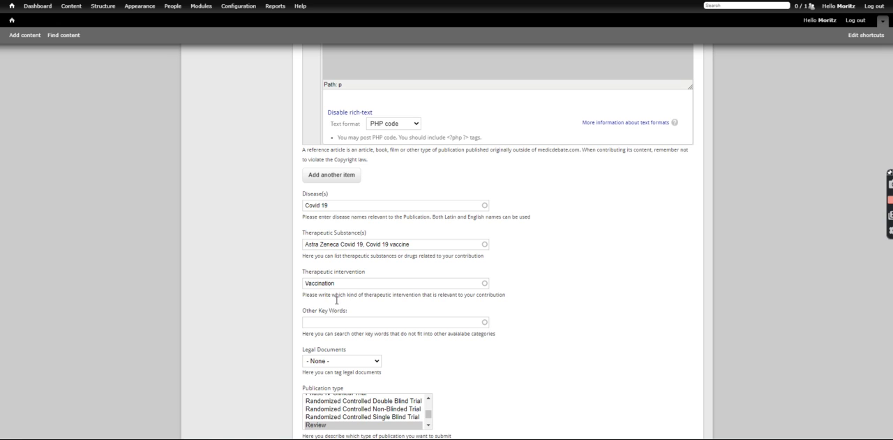
Try looking up "viru" as a term under Other Key Words and clear the field again.
click(322, 320)
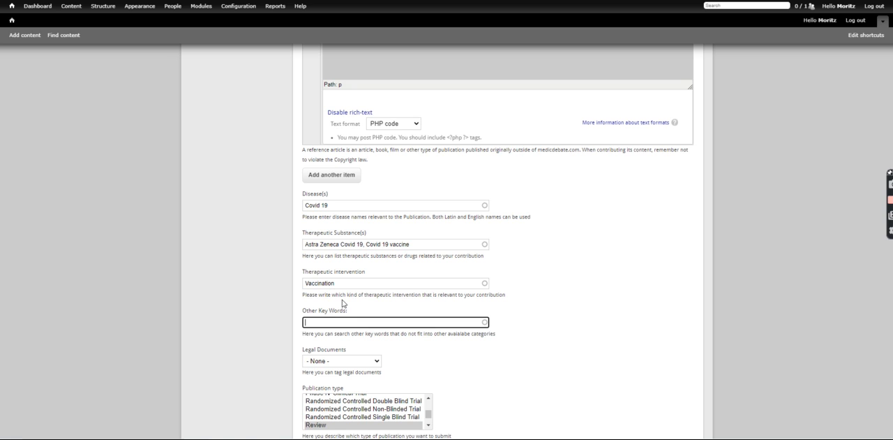
text(viru)
key(BackSpace)
key(BackSpace)
key(BackSpace)
key(BackSpace)
key(BackSpace)
key(BackSpace)
key(BackSpace)
key(BackSpace)
key(BackSpace)
key(BackSpace)
Examine the Publication type options from the clinical trial phases to Review, plus the file attachment, Full Text Link and publishing settings.
scroll(522, 325, down, 1)
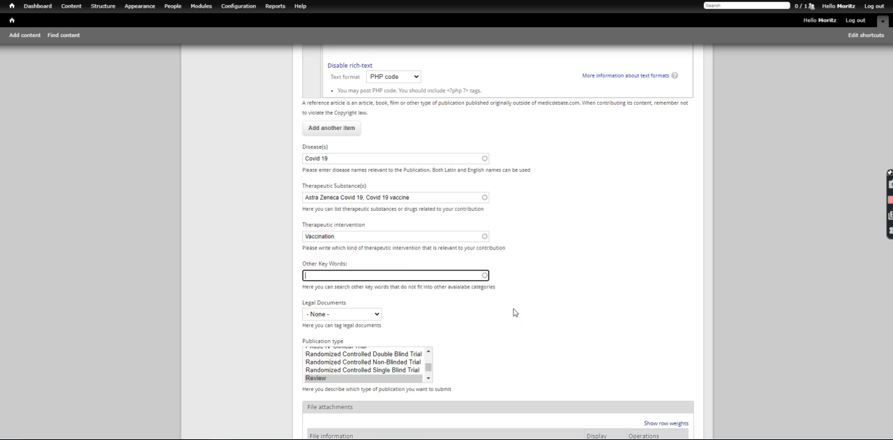
scroll(531, 313, down, 1)
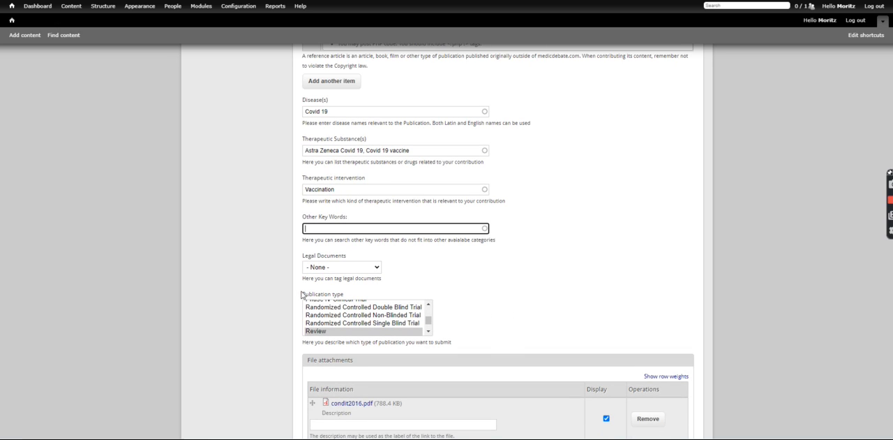
drag(428, 325, 428, 323)
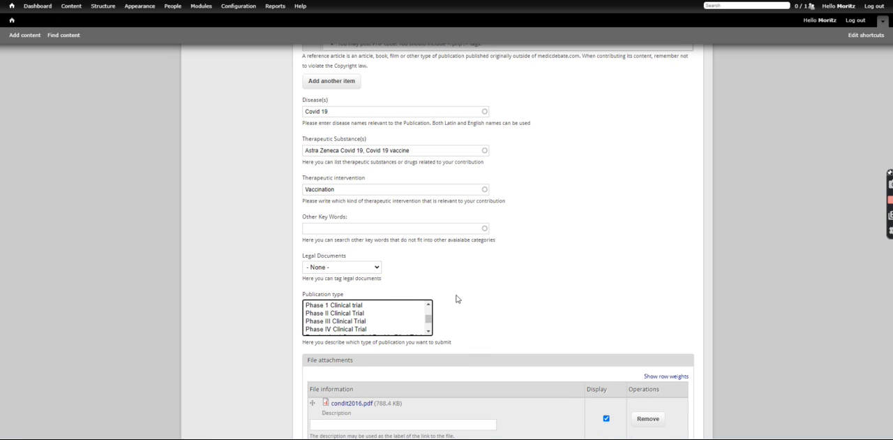
scroll(553, 274, down, 1)
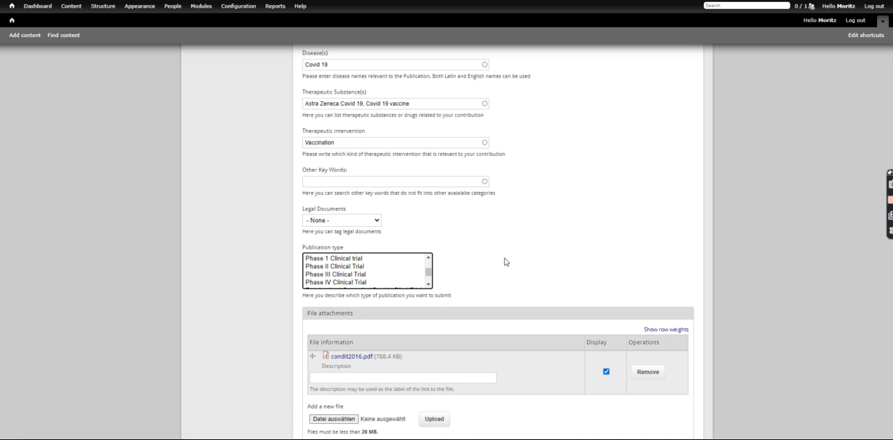
scroll(506, 264, up, 1)
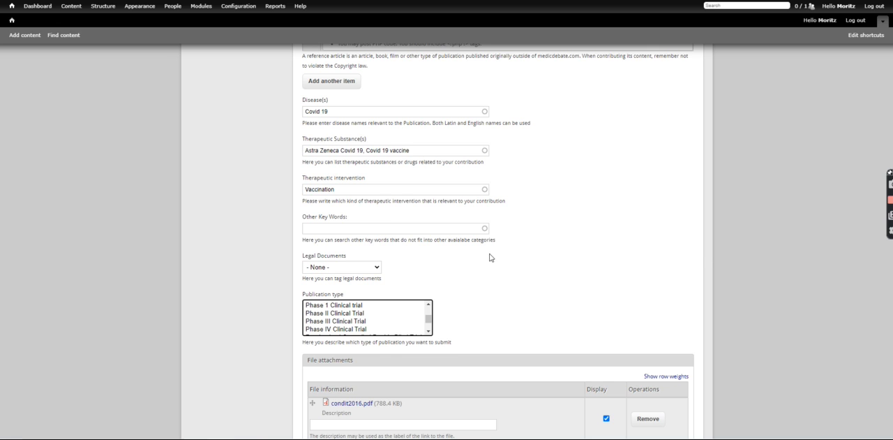
scroll(433, 265, down, 1)
double_click(429, 286)
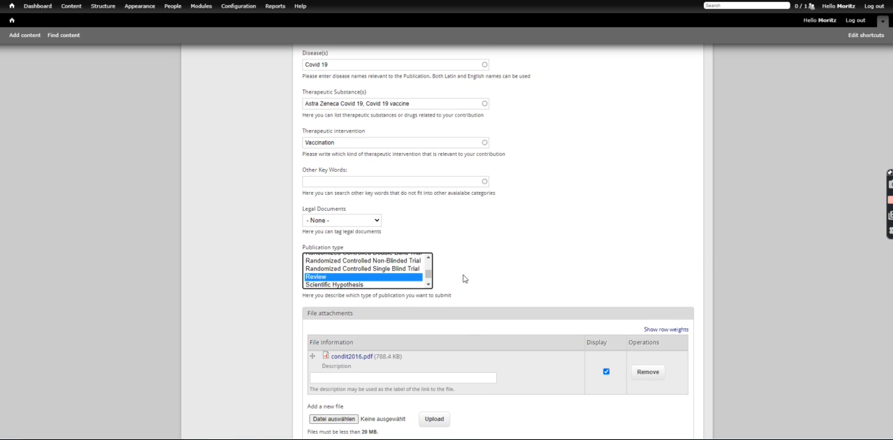
scroll(467, 295, down, 3)
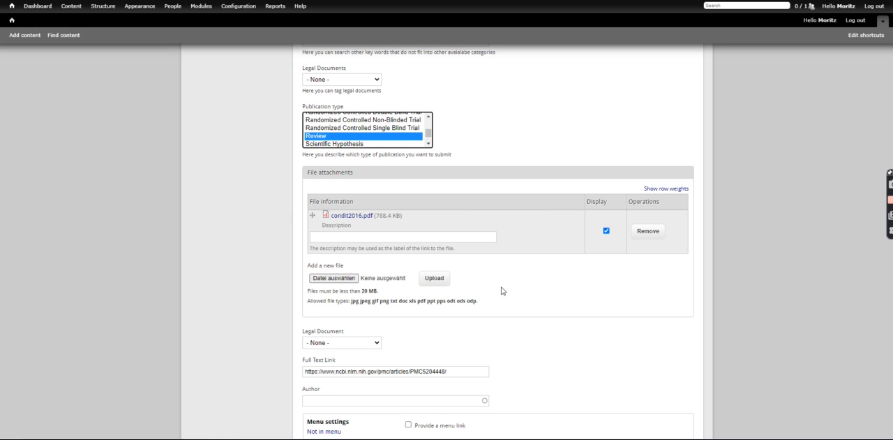
scroll(535, 303, down, 4)
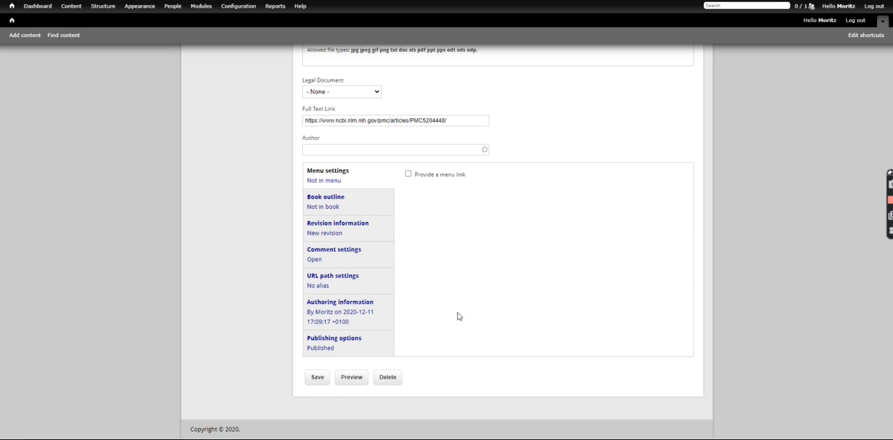